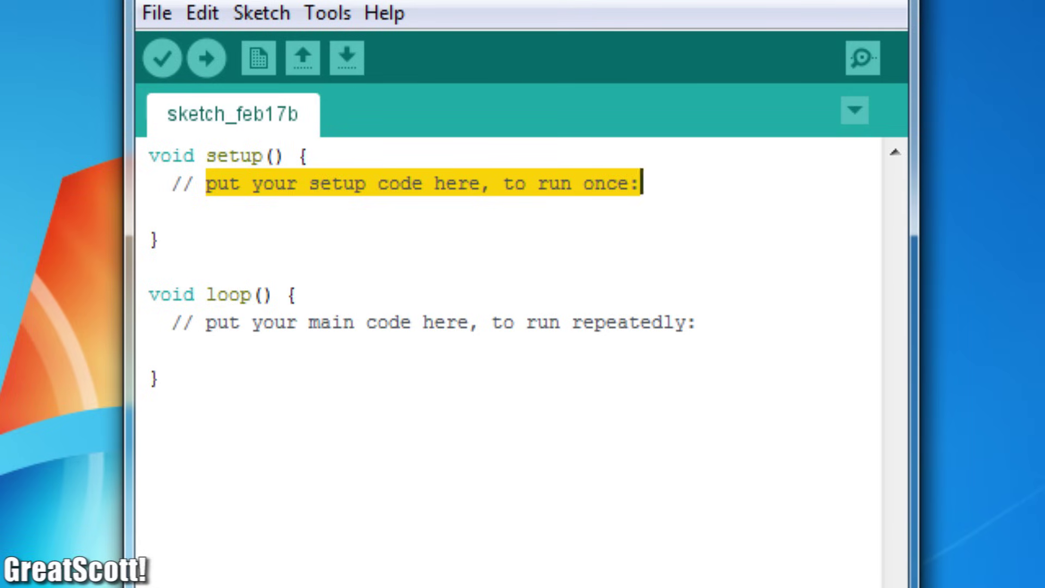
Select the placeholder comment in setup so pinMode(7, OUTPUT) can replace it
{"action": "left_click_drag", "start_coordinate": [642, 183], "coordinate": [171, 182]}
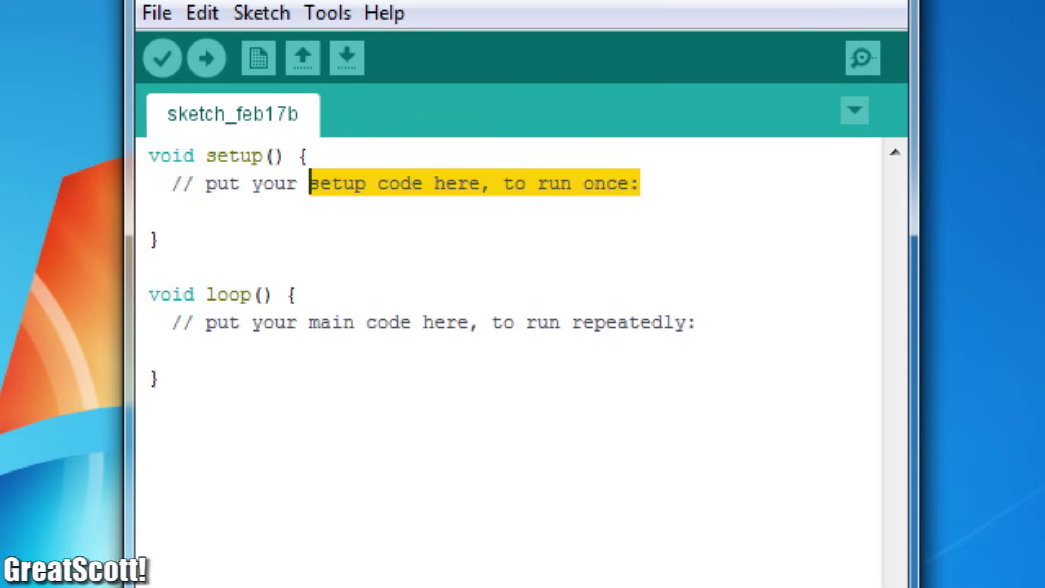
{"action": "type", "text": "pinMode(7, OUTPUT"}
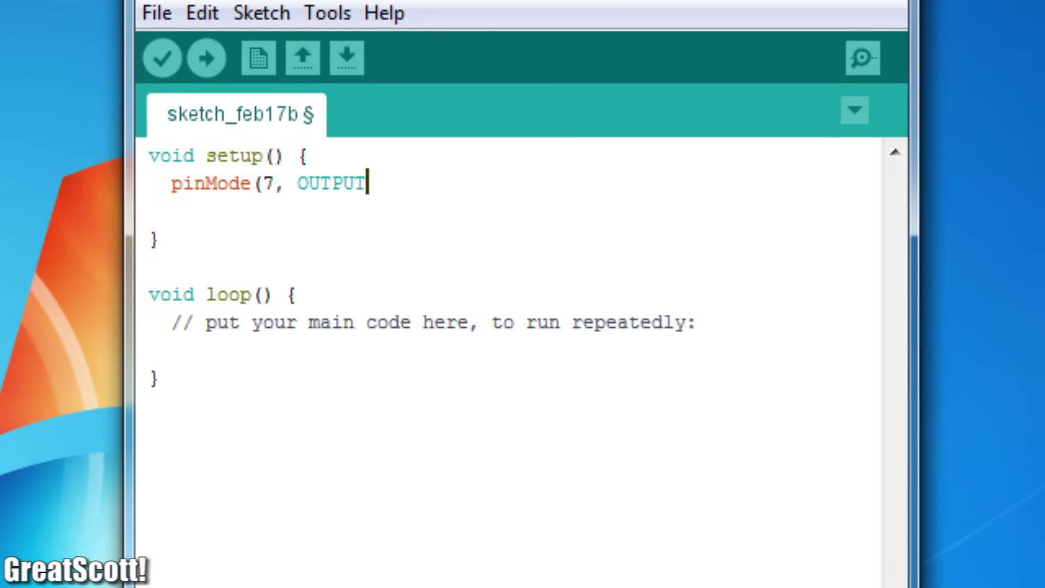
{"action": "type", "text": "digitalWrite(7, HIGH);"}
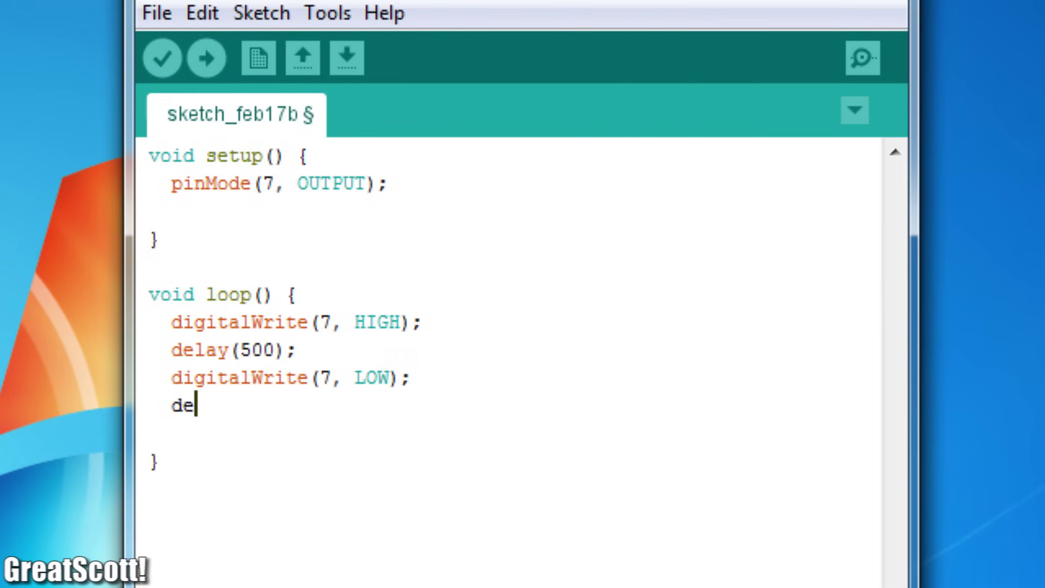
Check that the board is Arduino Nano with ATmega328 on port COM14
{"action": "left_click", "coordinate": [327, 14]}
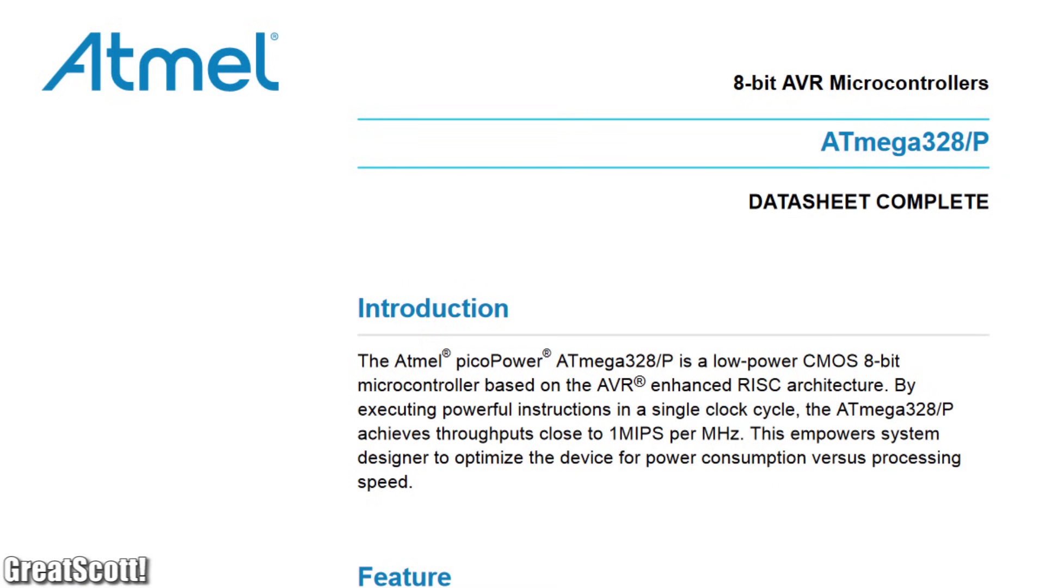
Highlight the title 'ATmega328/P' on the datasheet's first page
{"action": "left_click_drag", "start_coordinate": [853, 142], "coordinate": [923, 202]}
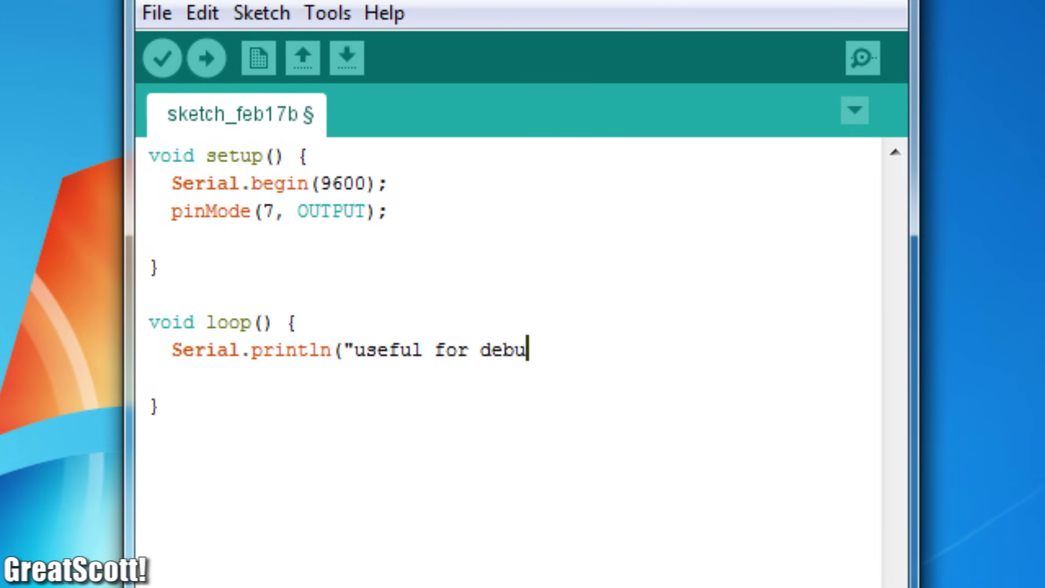
{"action": "type", "text": "\");"}
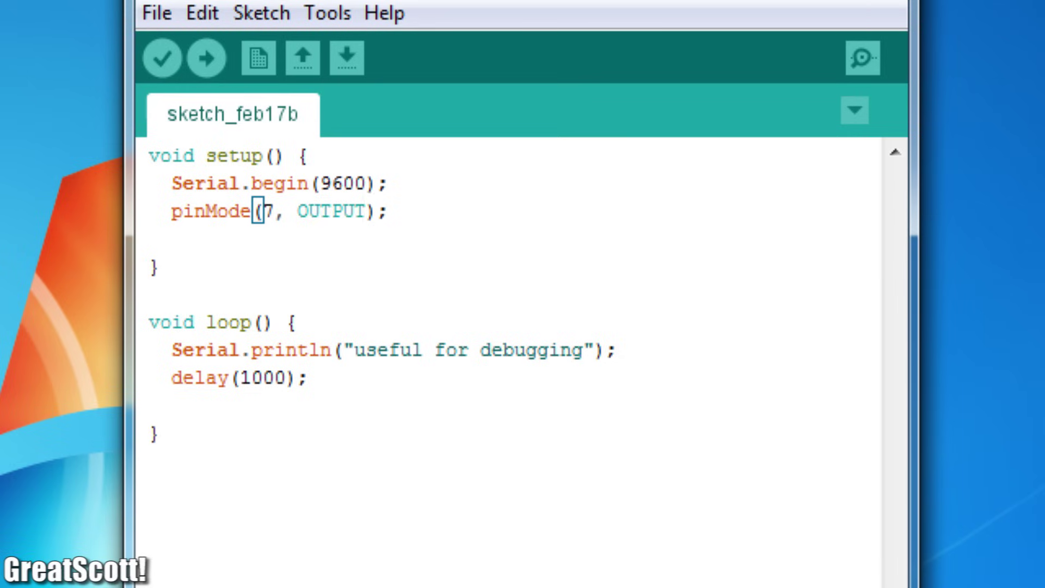
Delete OUTPUT from pinMode(7, OUTPUT) to make pin 7 an input
{"action": "key", "text": "BackSpace"}
{"action": "key", "text": "BackSpace"}
{"action": "key", "text": "BackSpace"}
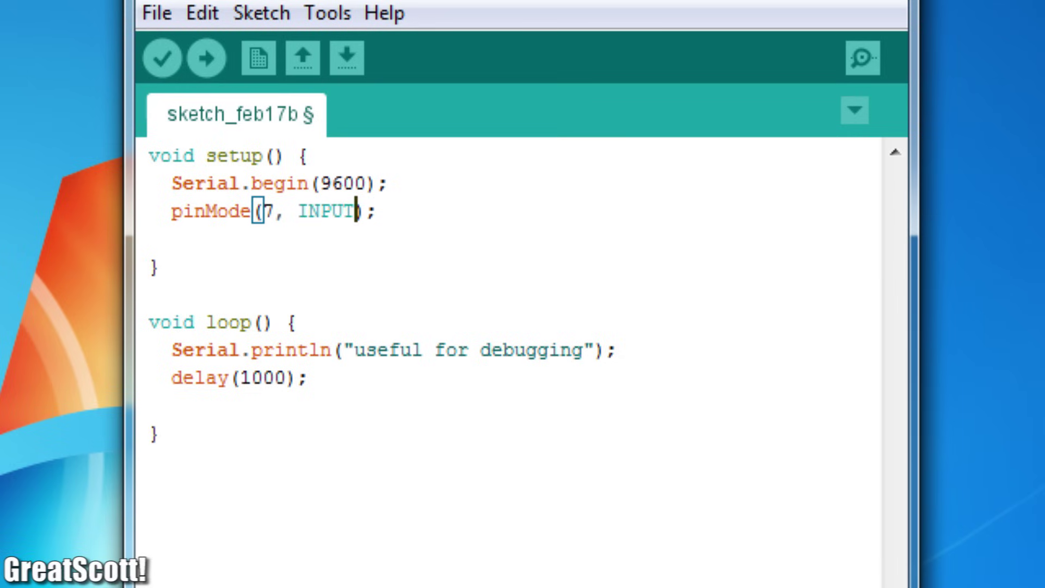
Erase the end of the 'useful for debugging' message, leaving 'us'
{"action": "key", "text": "BackSpace"}
{"action": "key", "text": "BackSpace"}
{"action": "key", "text": "BackSpace"}
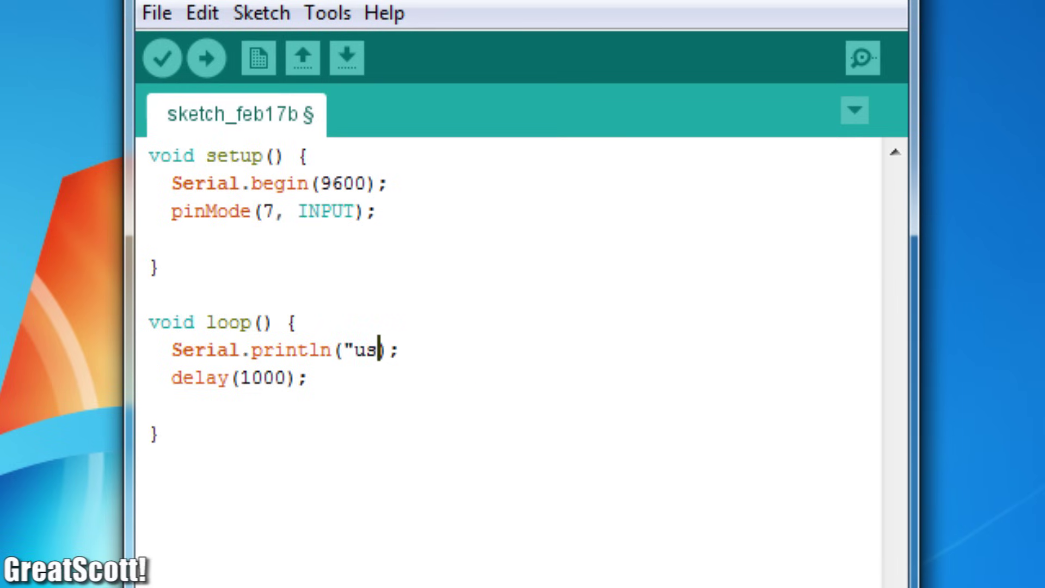